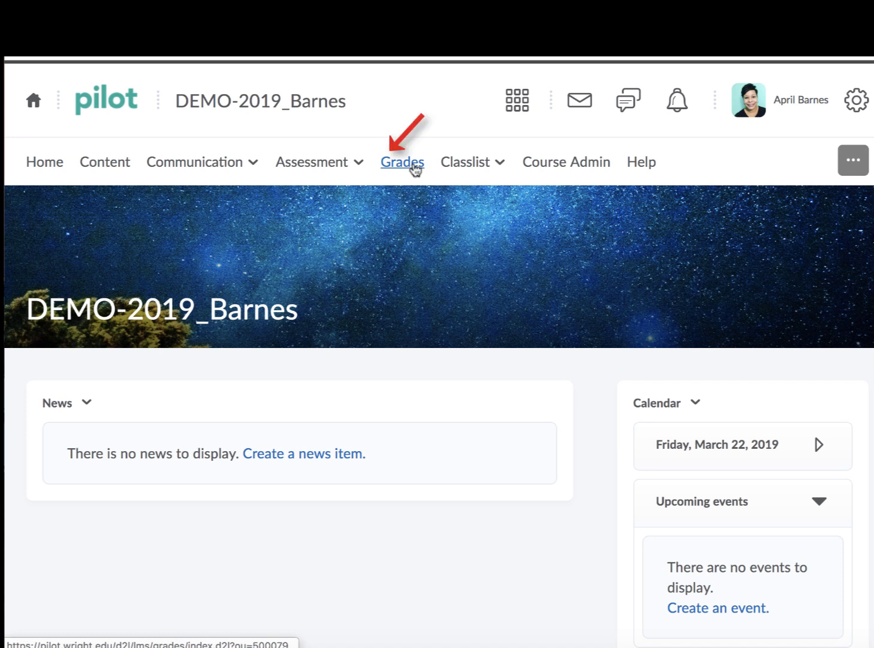
Step: In the course's grades settings, set the Default Grades Area to Manage Grades and save the personal display options
left_click(414, 169)
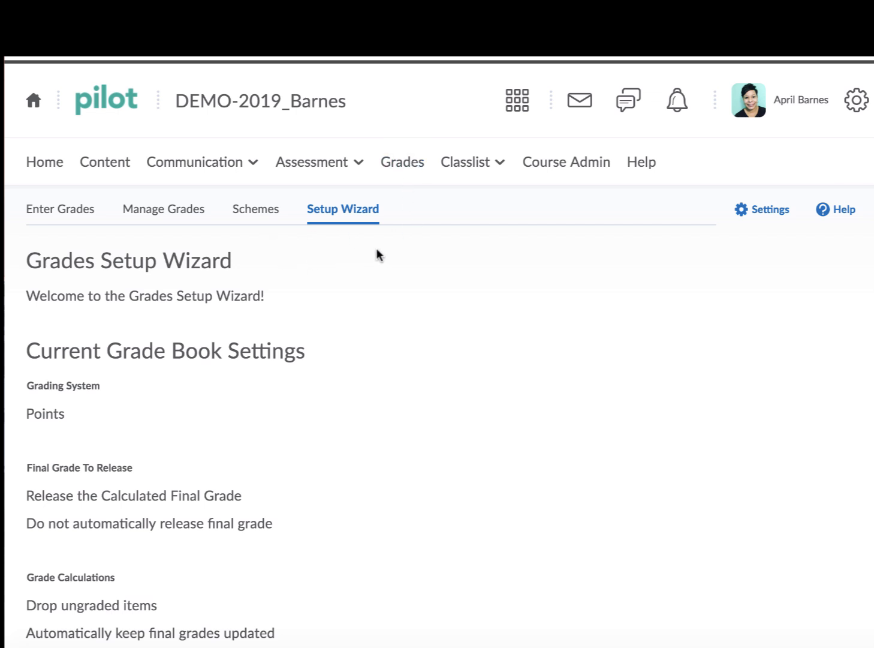
left_click(769, 218)
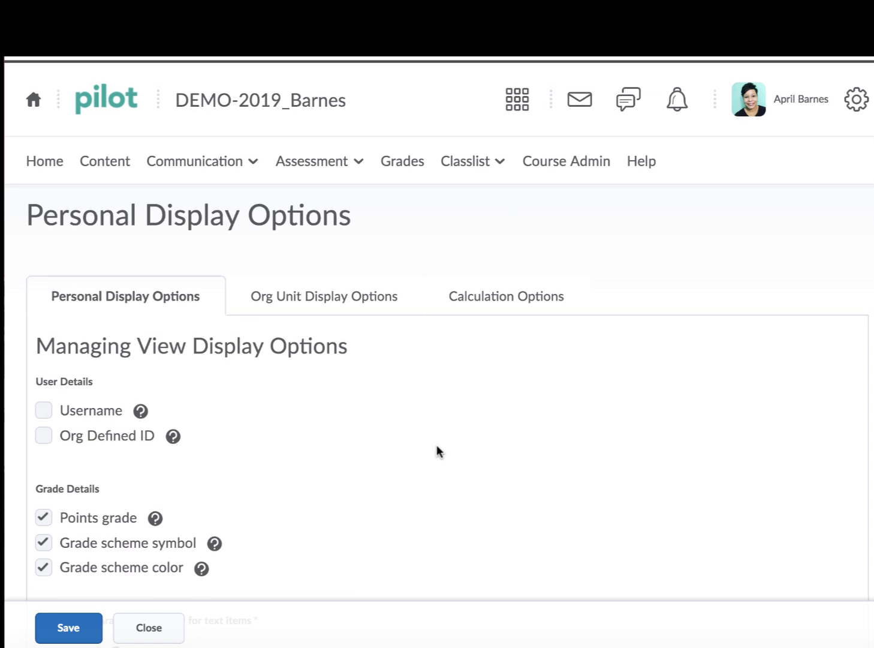
scroll(437, 446, "down", 3)
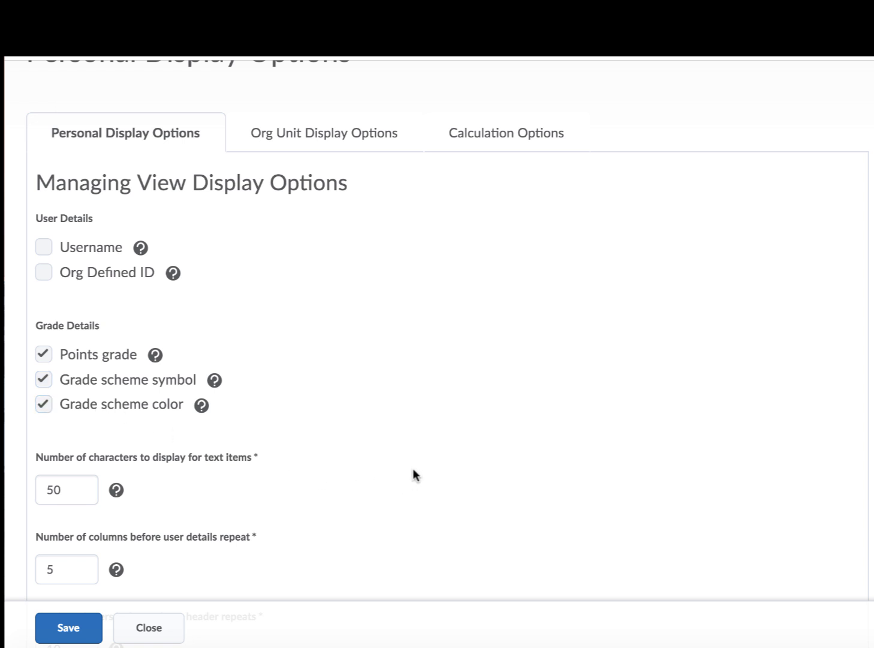
scroll(414, 474, "down", 1)
scroll(413, 471, "down", 5)
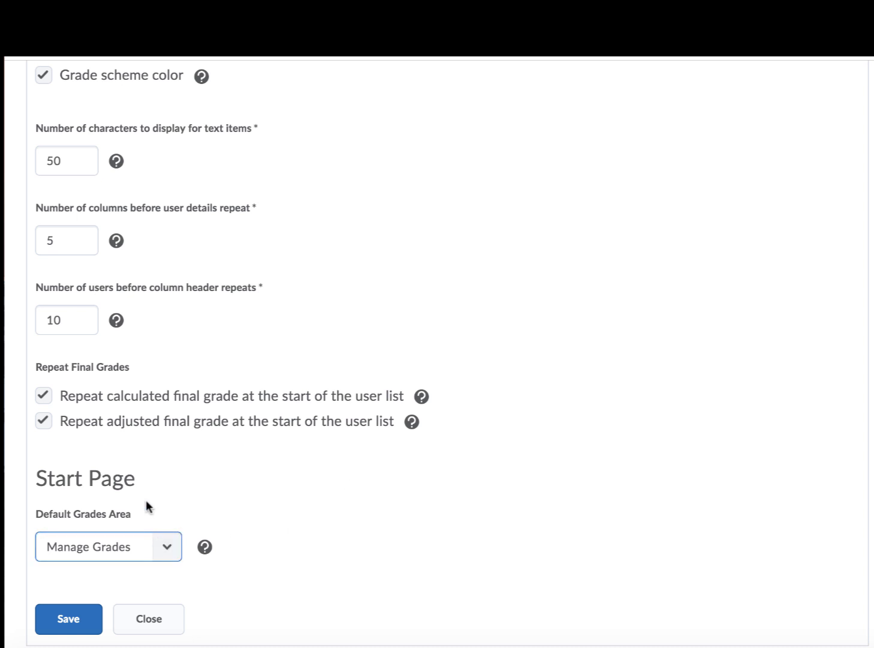
left_click(165, 544)
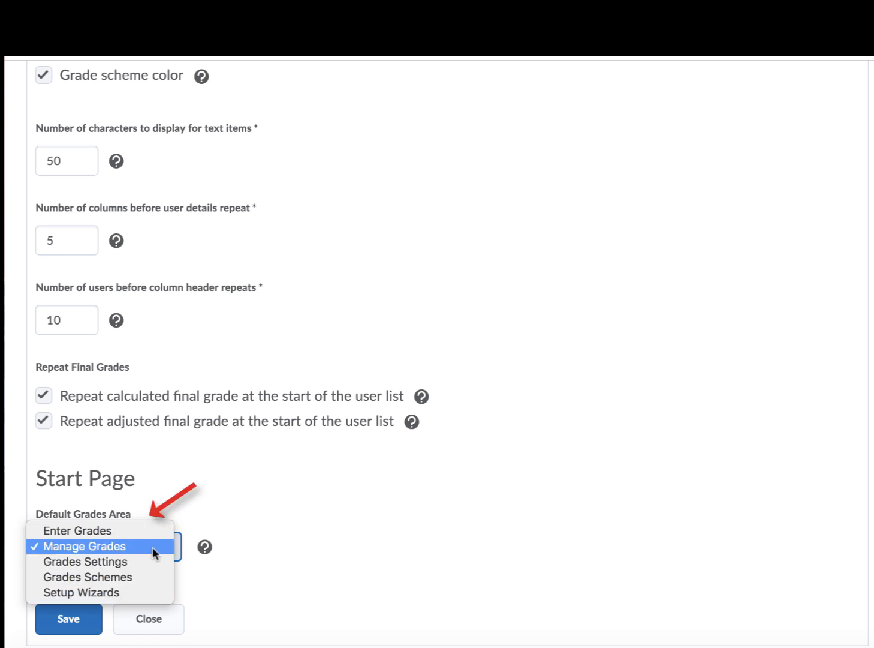
left_click(153, 546)
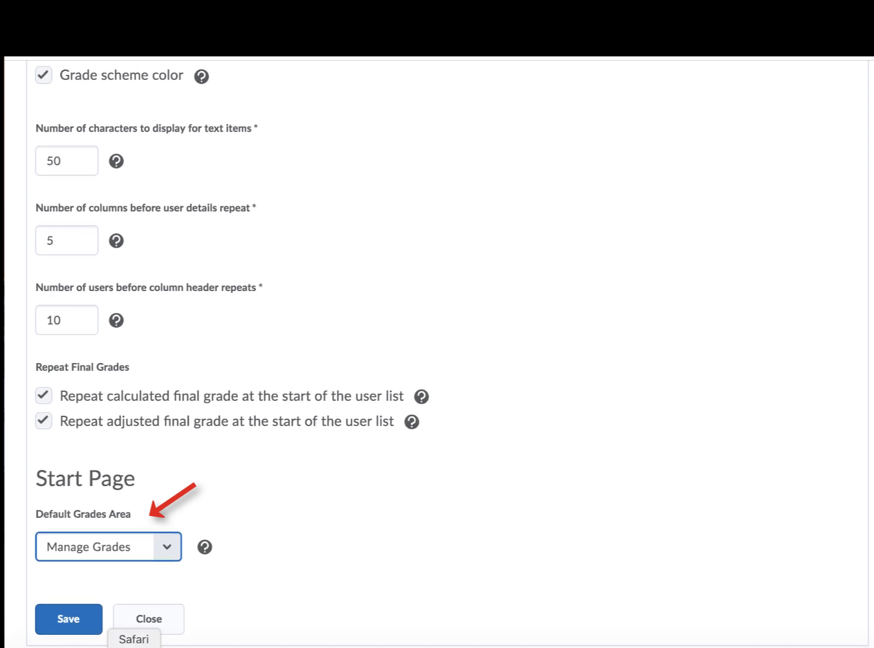
left_click(83, 632)
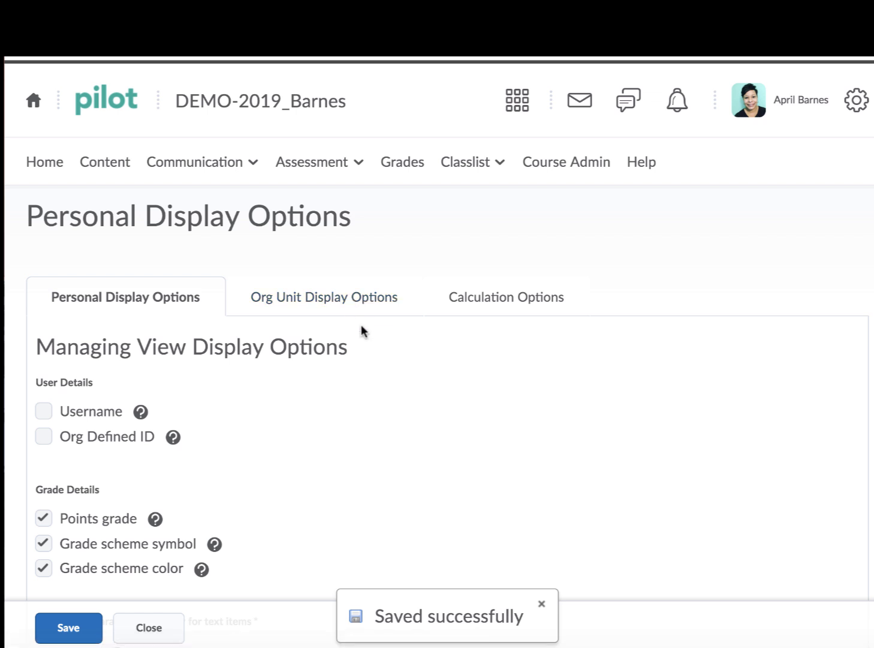
Step: Review the org unit display options for the managing and student views and save them as they are
left_click(363, 303)
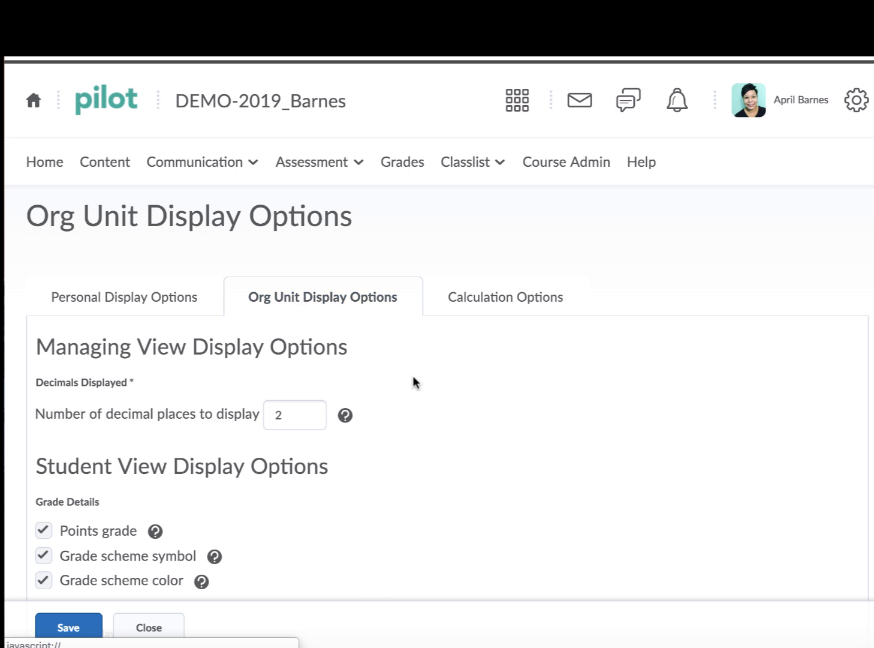
scroll(412, 379, "down", 3)
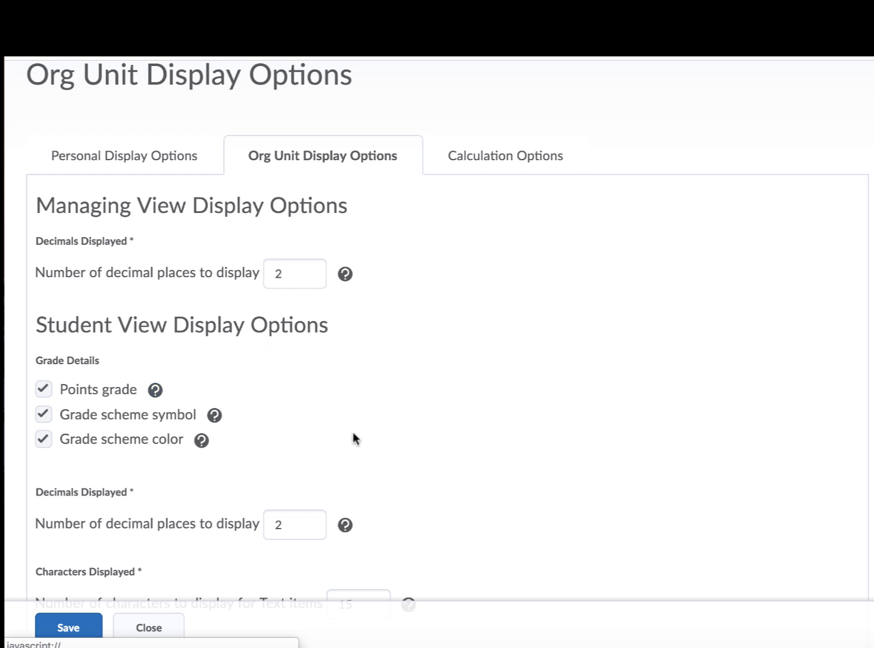
scroll(368, 427, "down", 2)
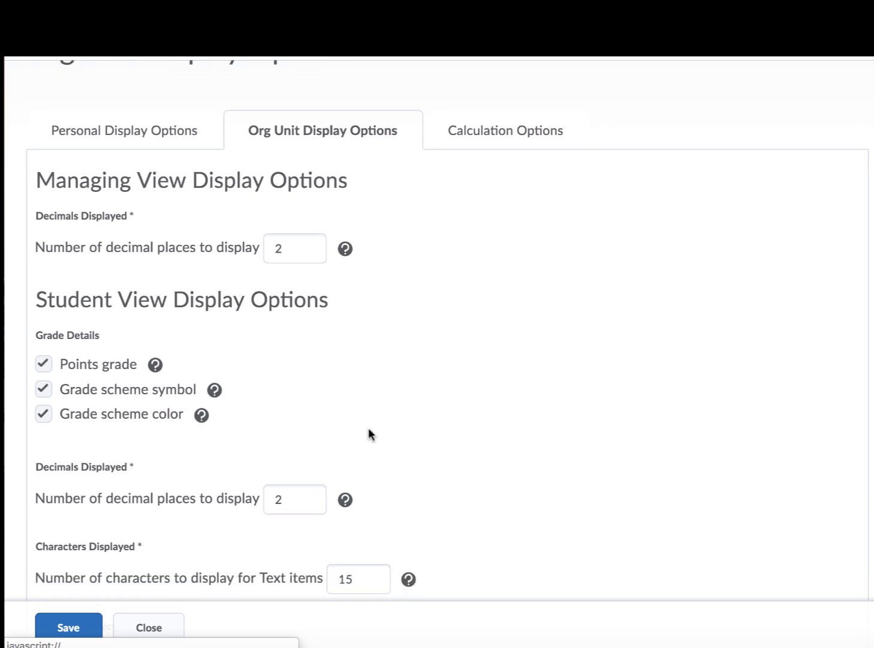
scroll(423, 417, "down", 4)
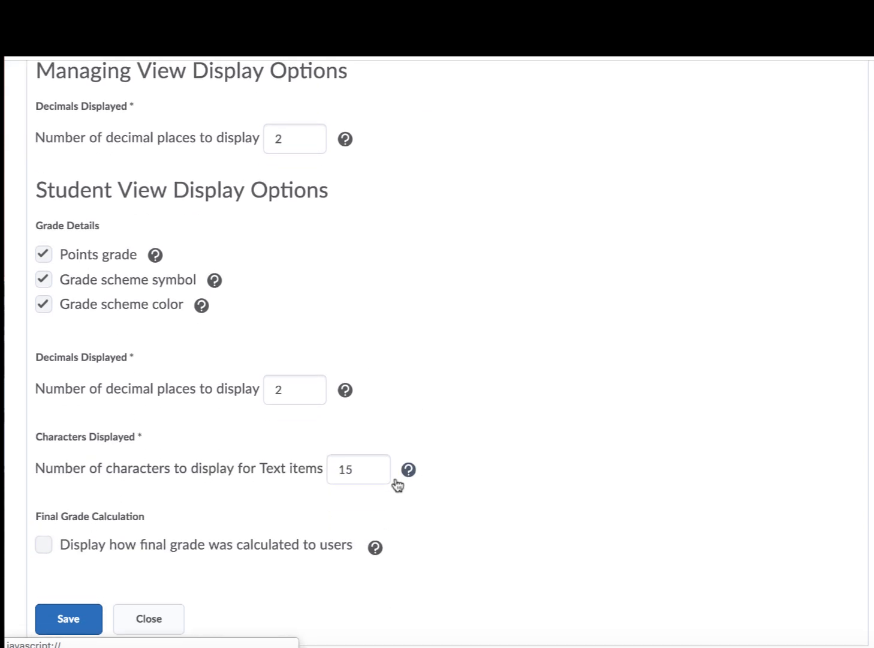
left_click(71, 621)
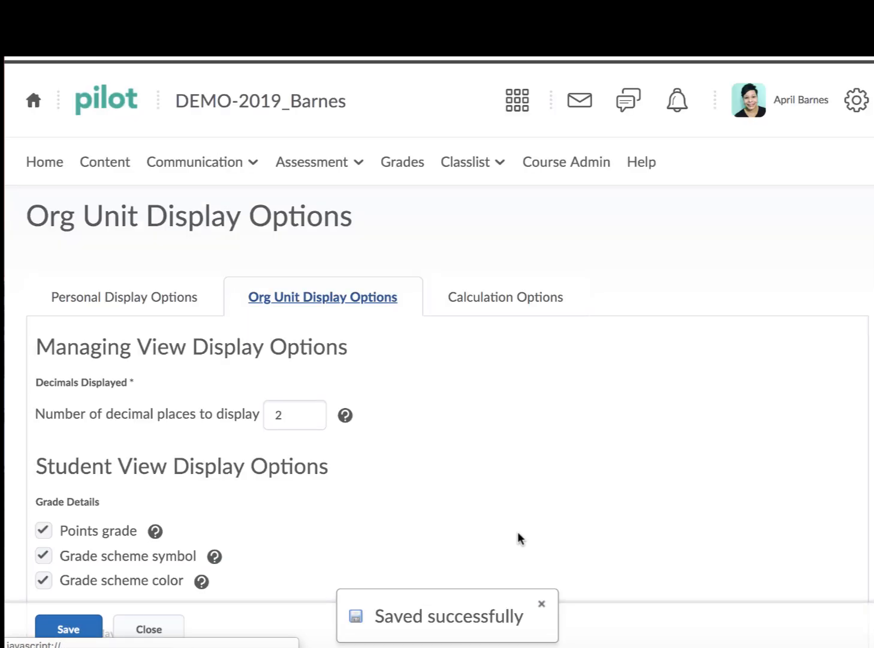
Step: In the calculation options, choose the Points grading system and release the Calculated Final Grade
left_click(501, 302)
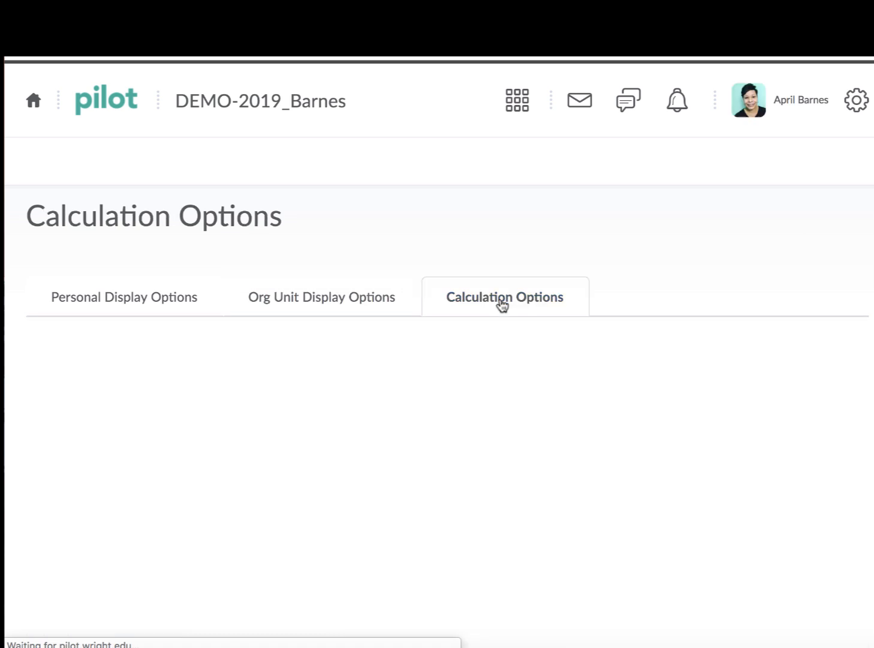
scroll(426, 425, "down", 3)
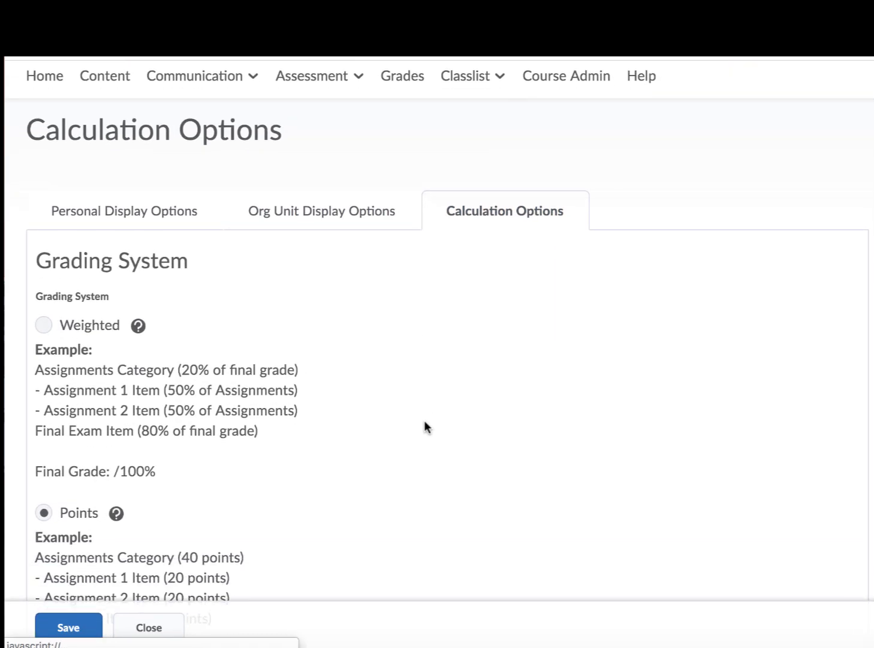
scroll(250, 435, "down", 1)
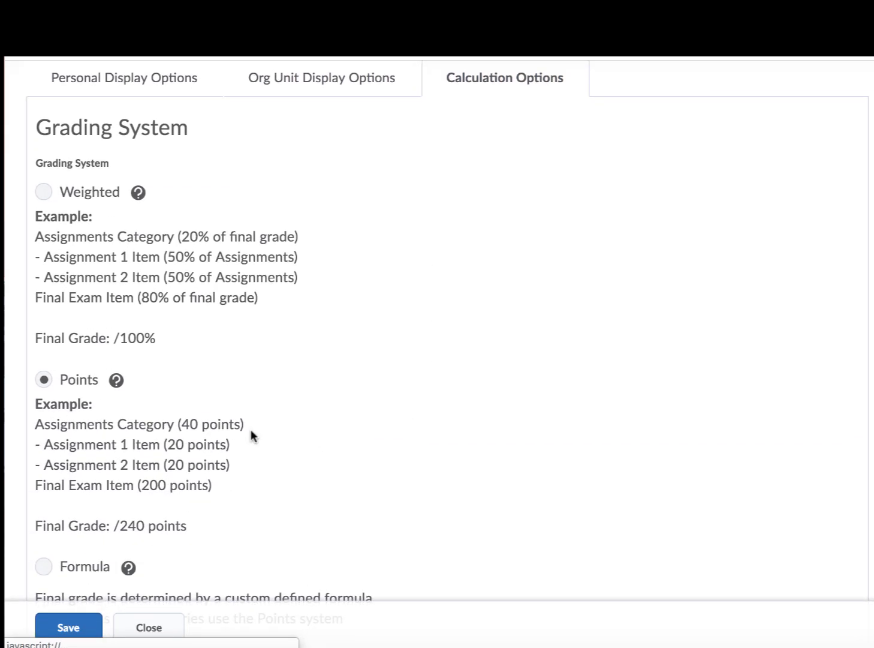
left_click(44, 378)
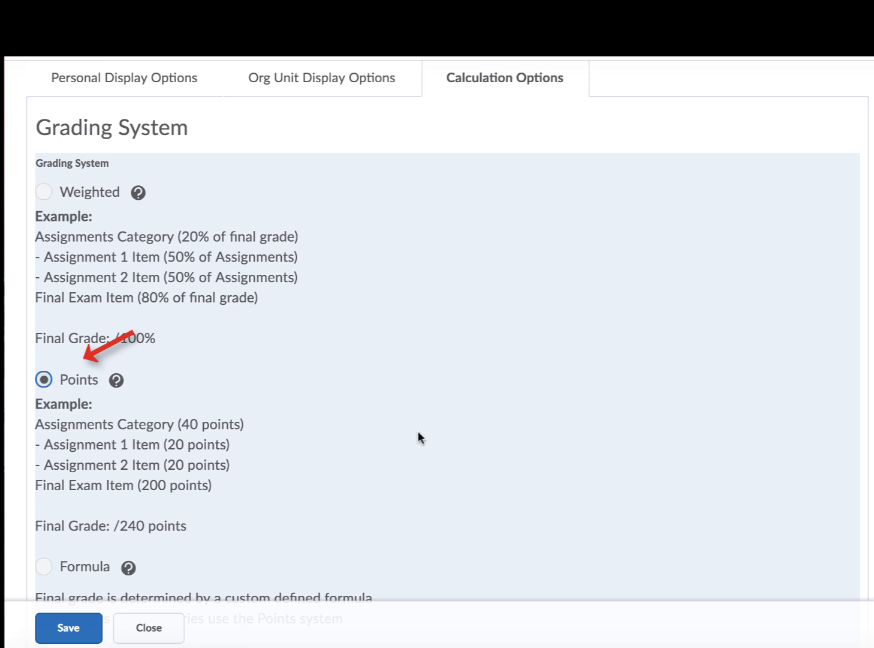
scroll(417, 431, "down", 2)
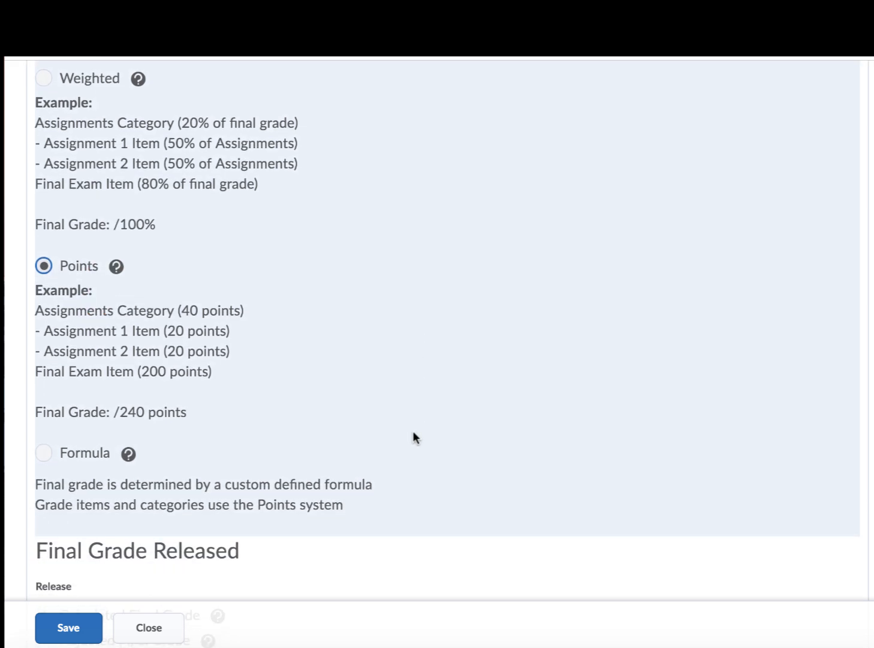
scroll(413, 431, "down", 3)
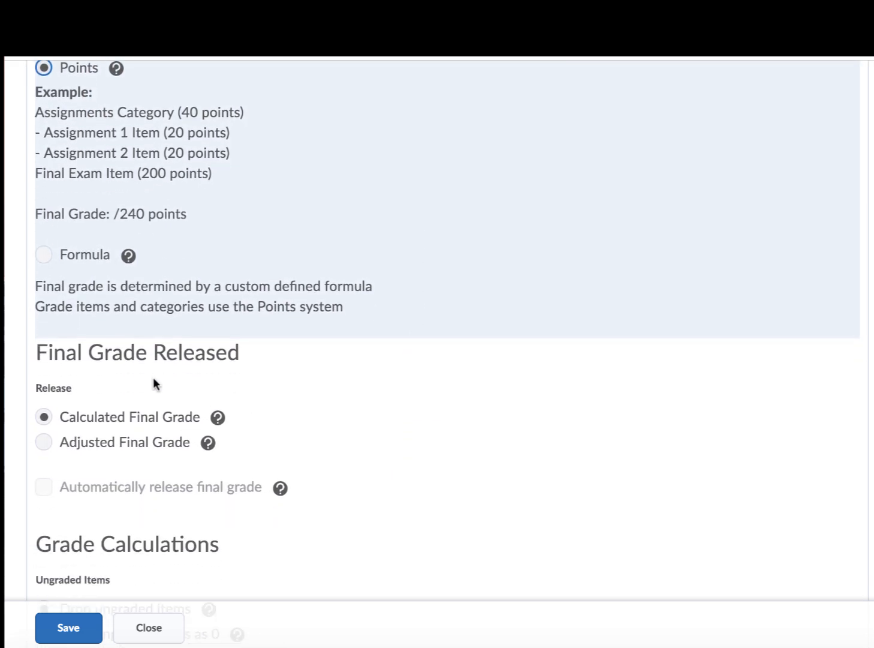
left_click(84, 415)
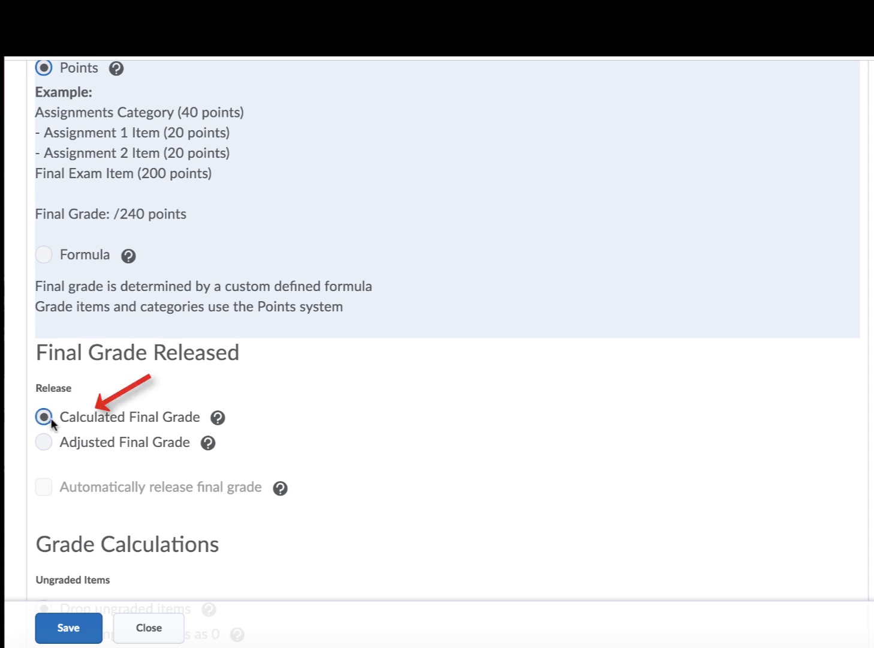
Step: Set grade calculations to drop ungraded items, then save the calculation options and confirm the changes
scroll(446, 485, "down", 3)
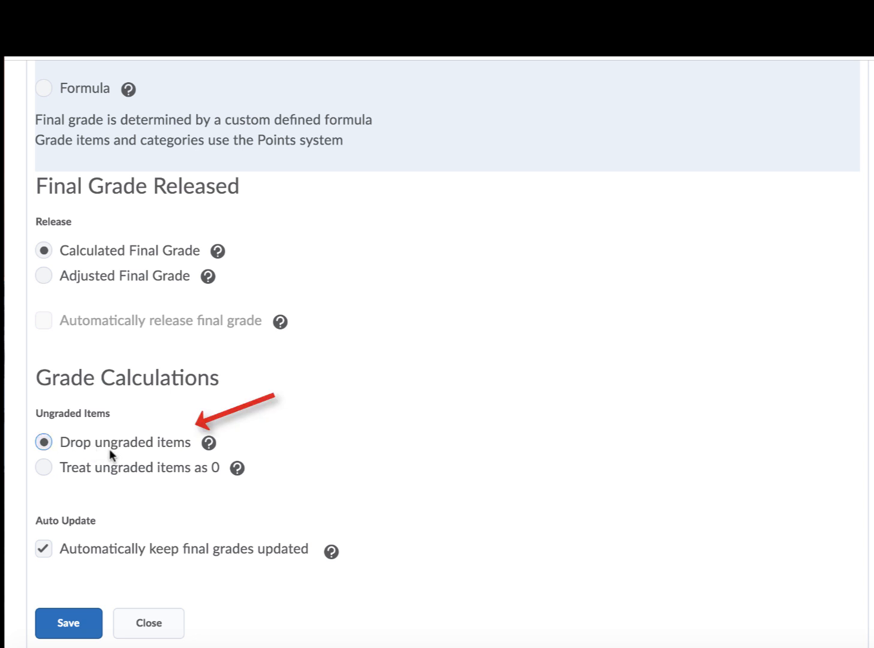
left_click(45, 442)
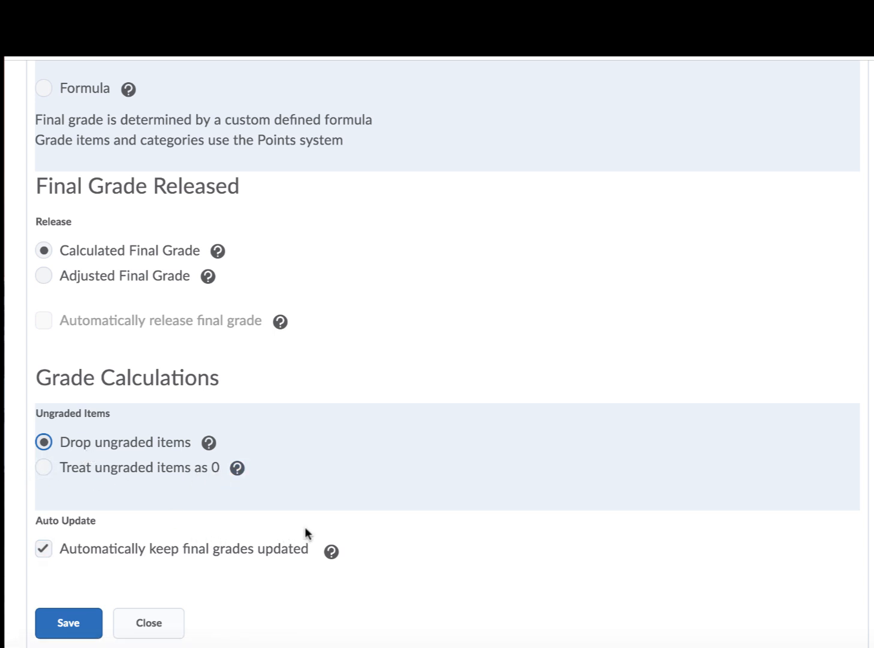
scroll(308, 524, "down", 1)
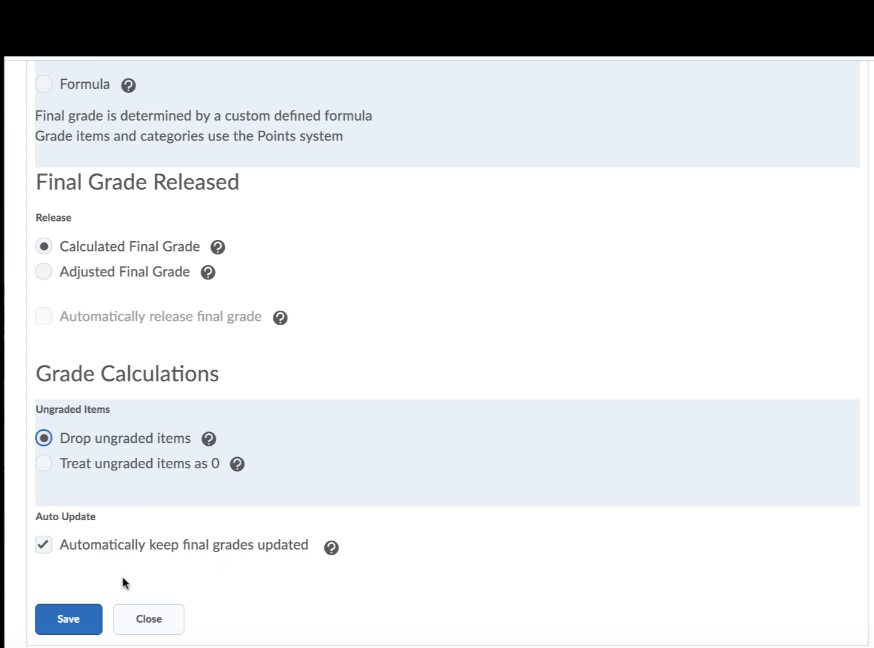
left_click(67, 622)
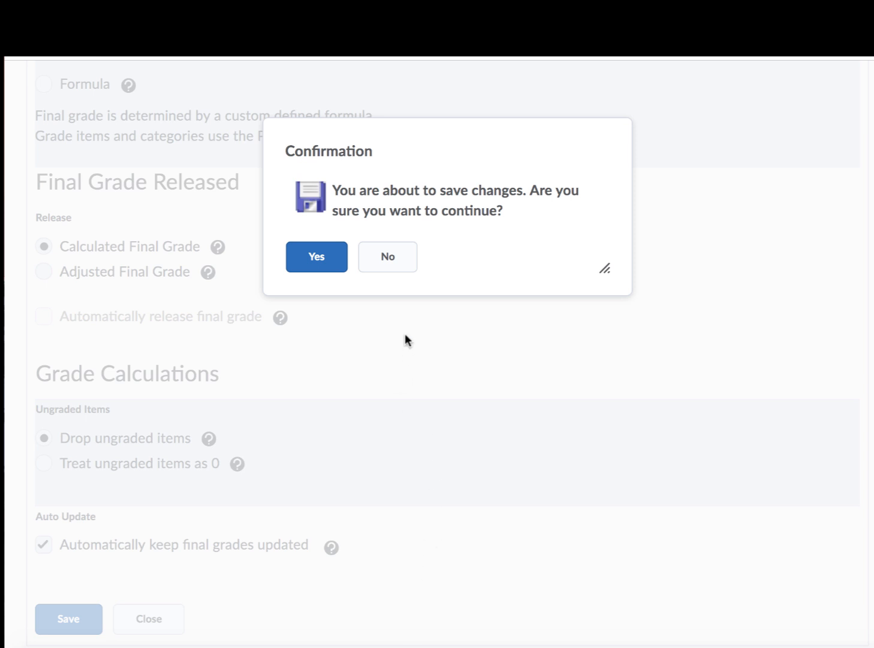
left_click(319, 258)
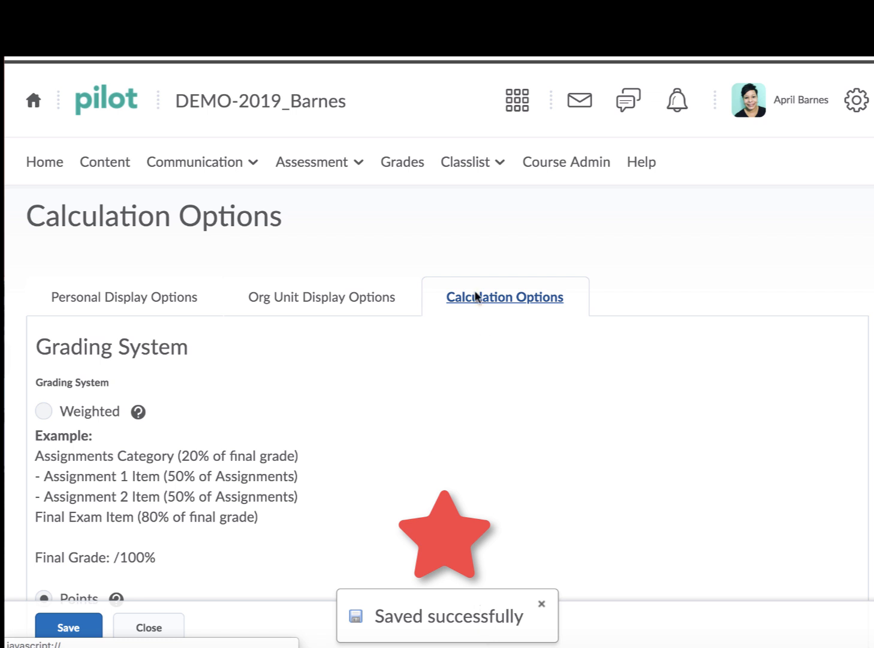
Step: Create a grade category named WEEK 1 in the grade book's Manage Grades area and save it
left_click(414, 166)
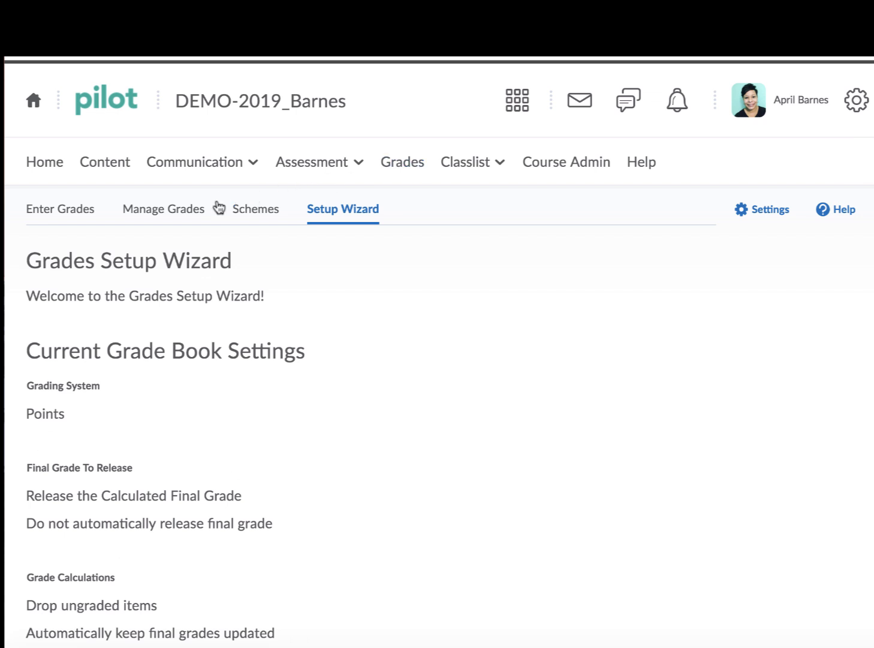
left_click(180, 213)
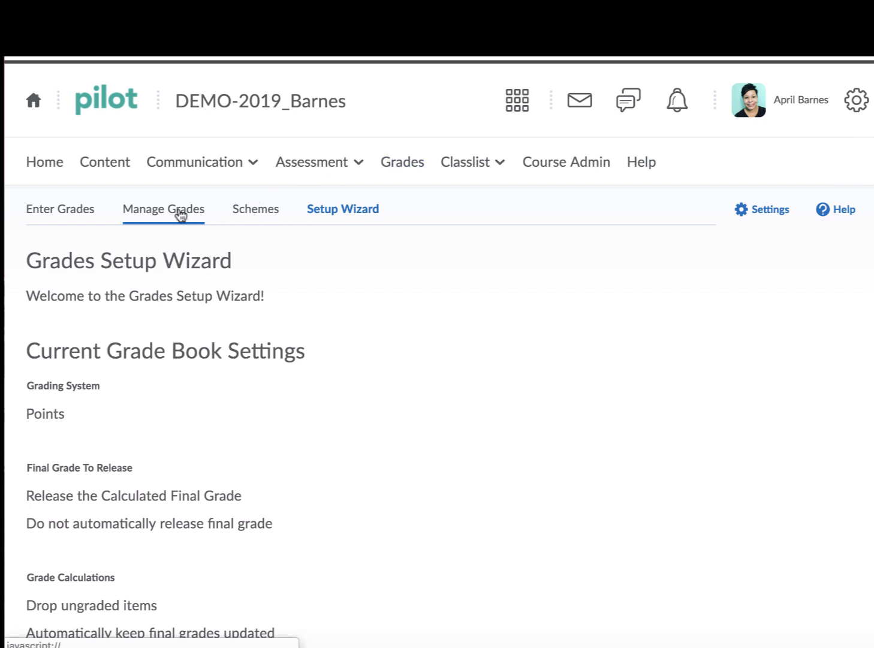
left_click(180, 214)
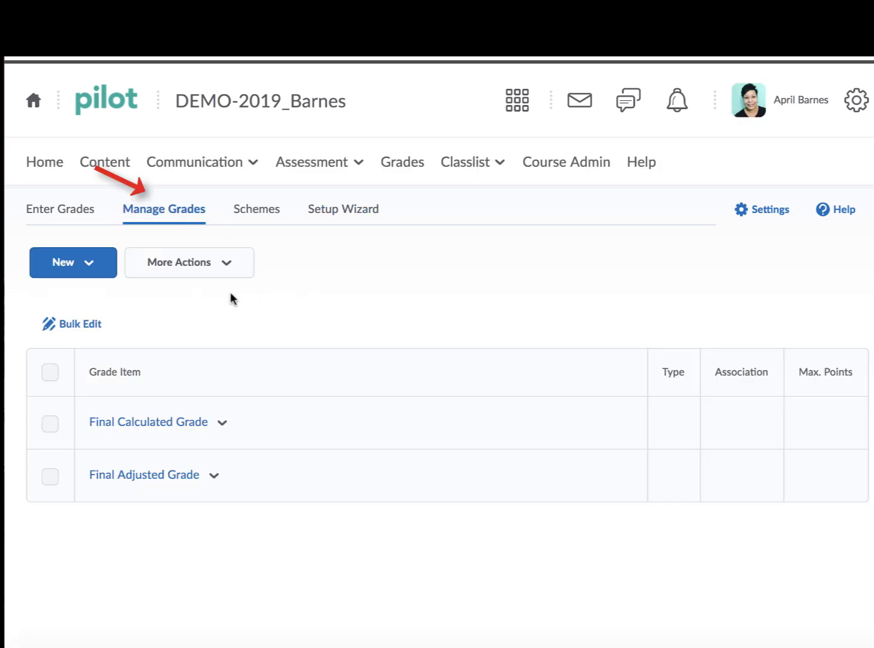
left_click(95, 268)
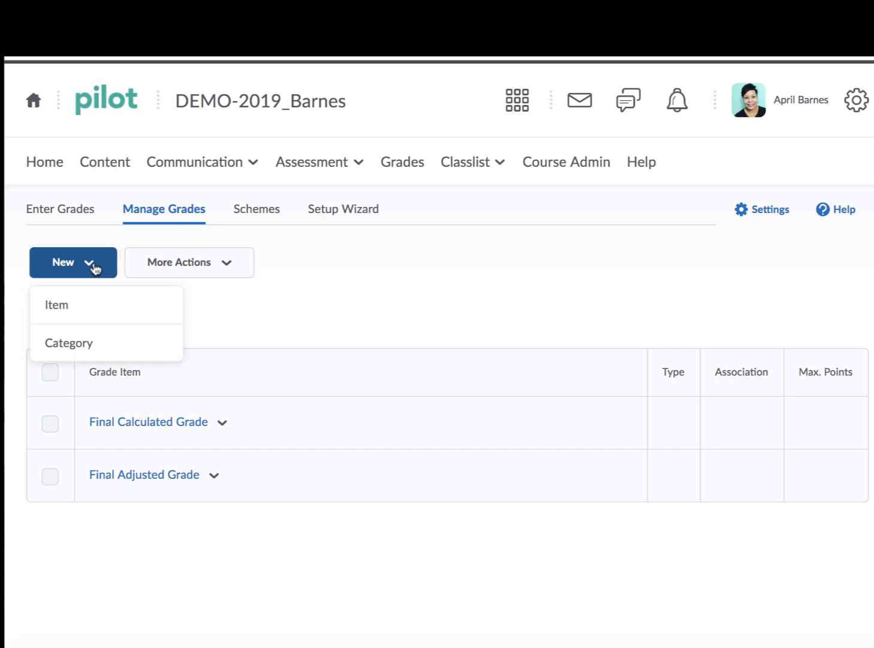
left_click(93, 344)
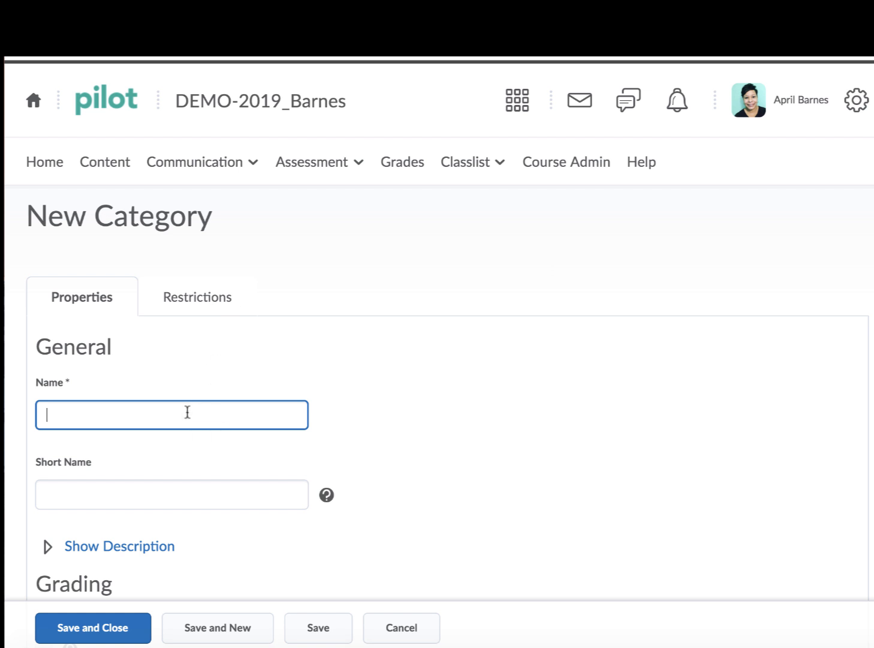
type("WEEK 1")
scroll(384, 412, "down", 5)
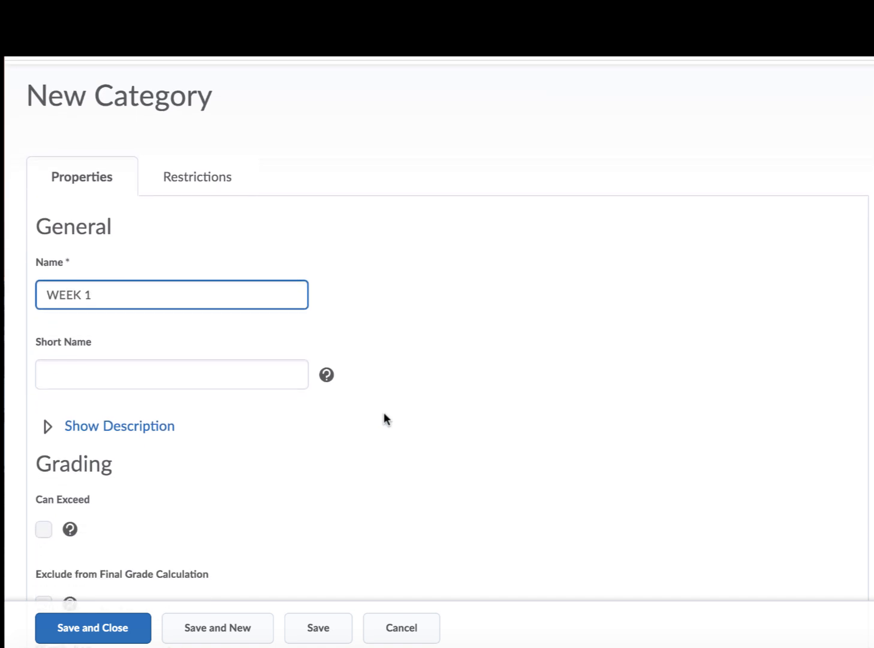
scroll(305, 506, "down", 4)
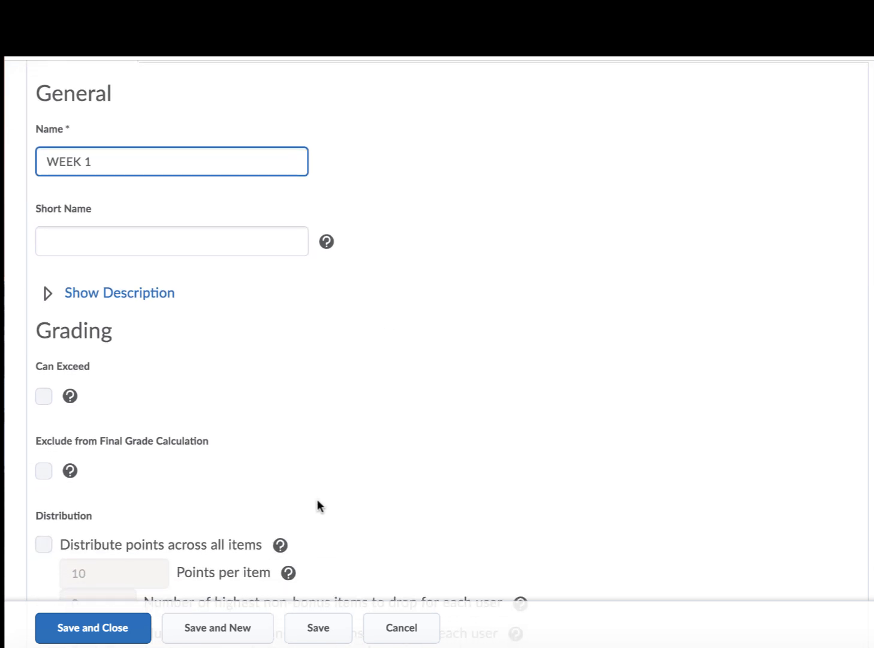
left_click(103, 633)
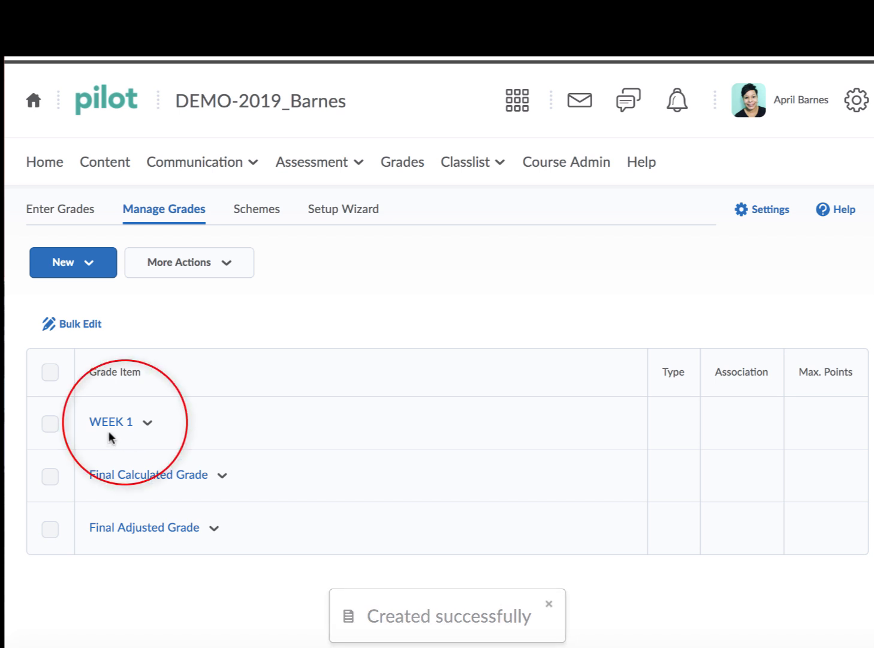
Step: Start a new numeric grade item and name it Week 1 Discussion Grade
left_click(93, 266)
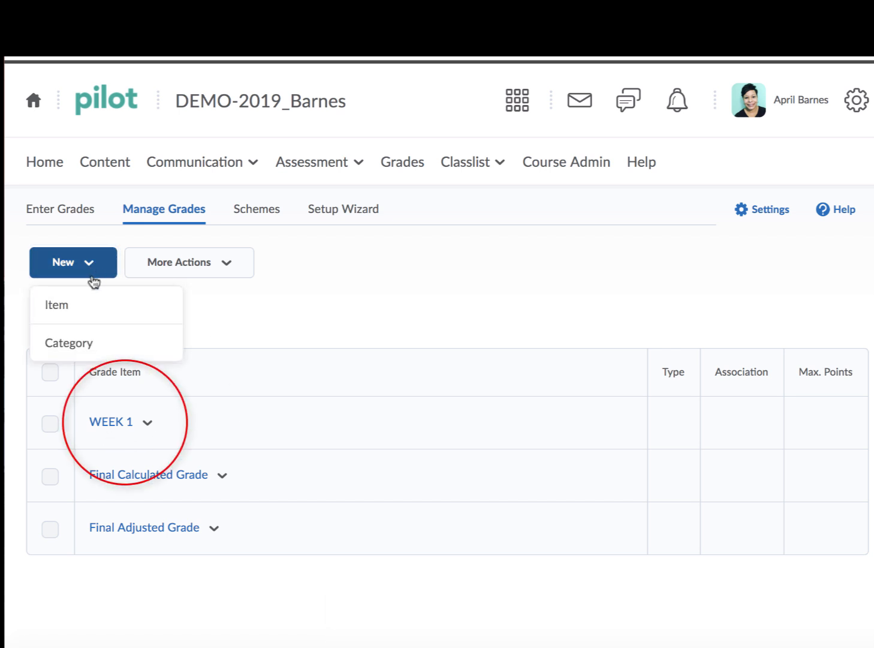
left_click(89, 313)
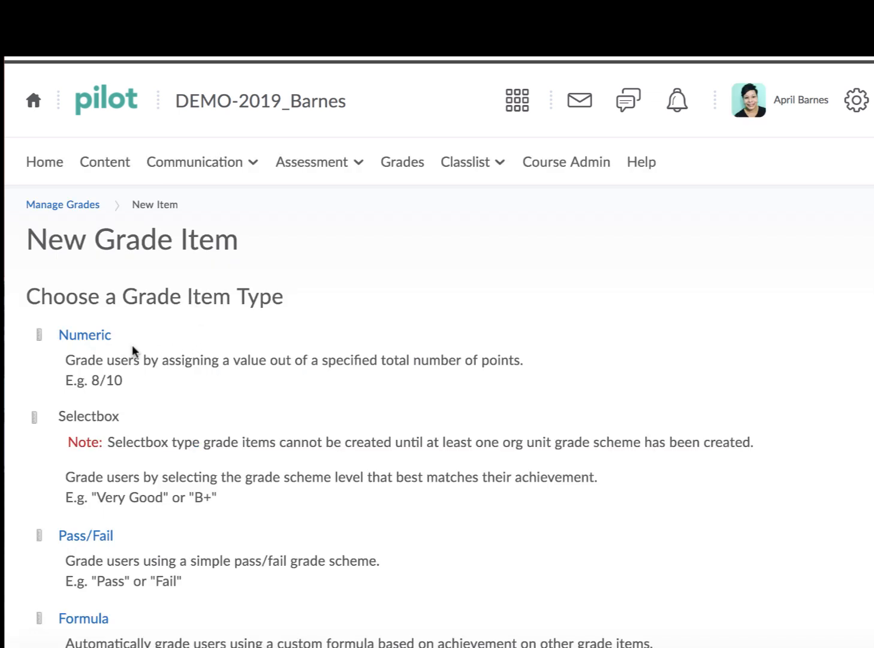
left_click(92, 336)
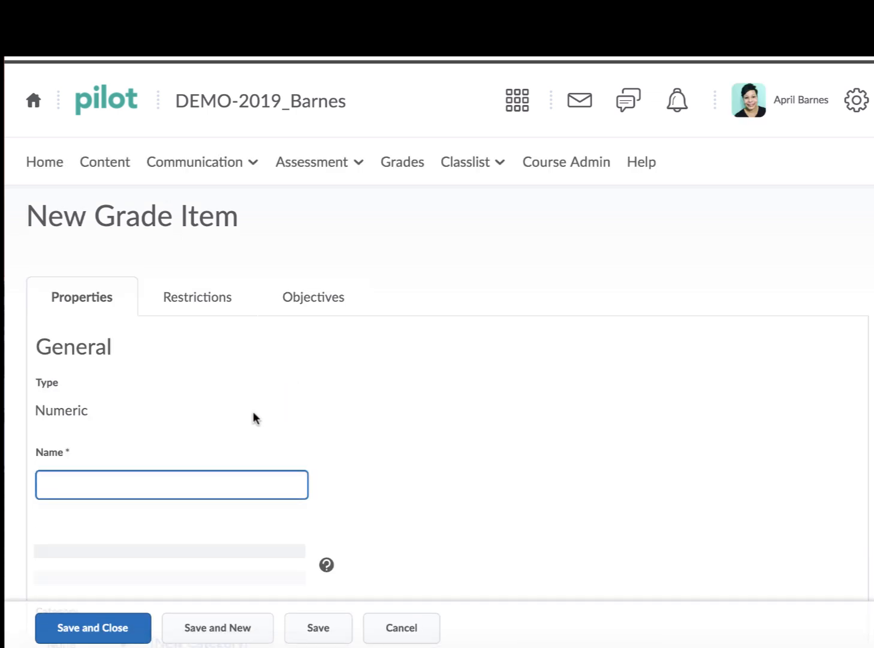
left_click(198, 487)
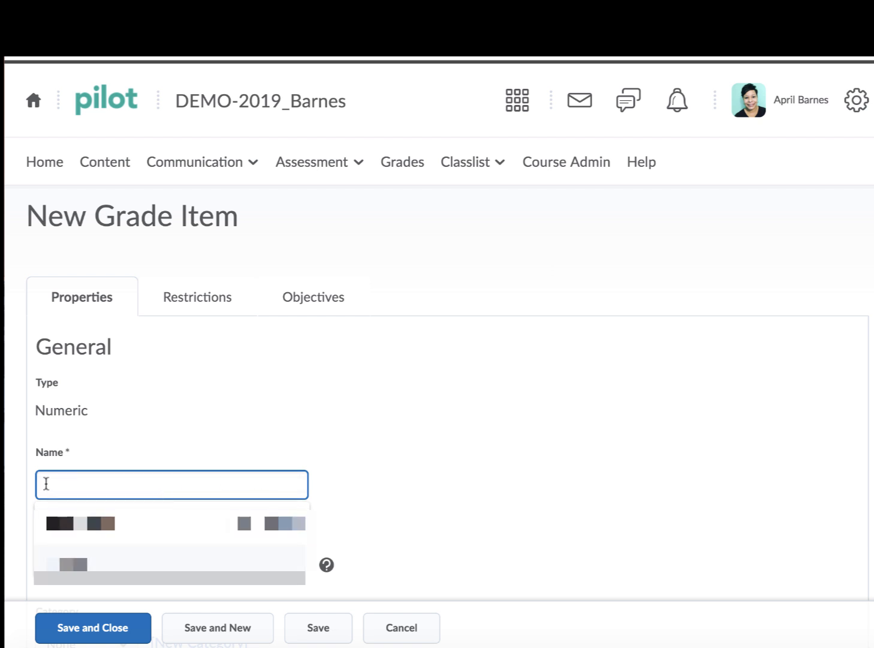
type("WEE")
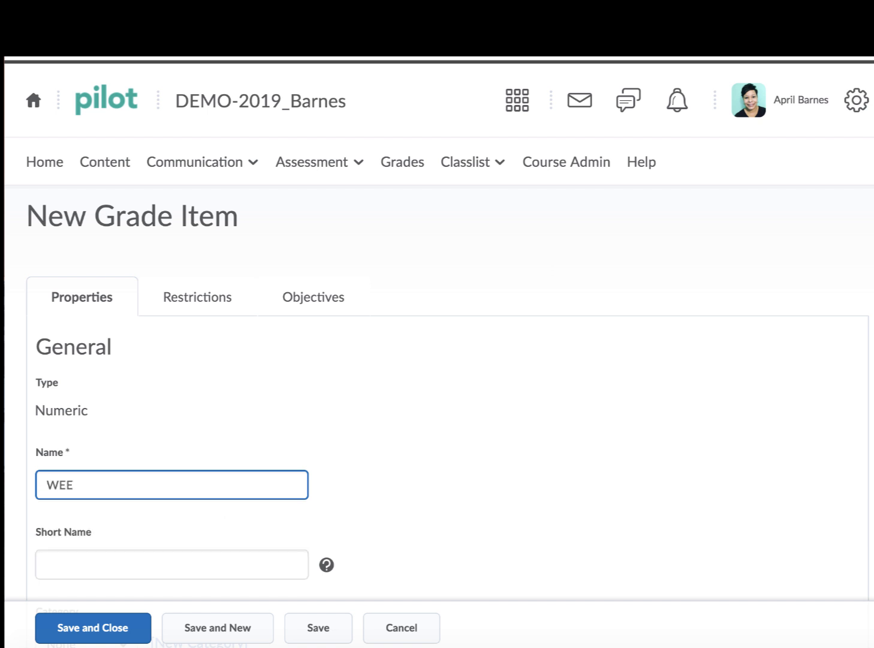
key("BackSpace")
key("BackSpace")
type("eek 1 Discussion Grade")
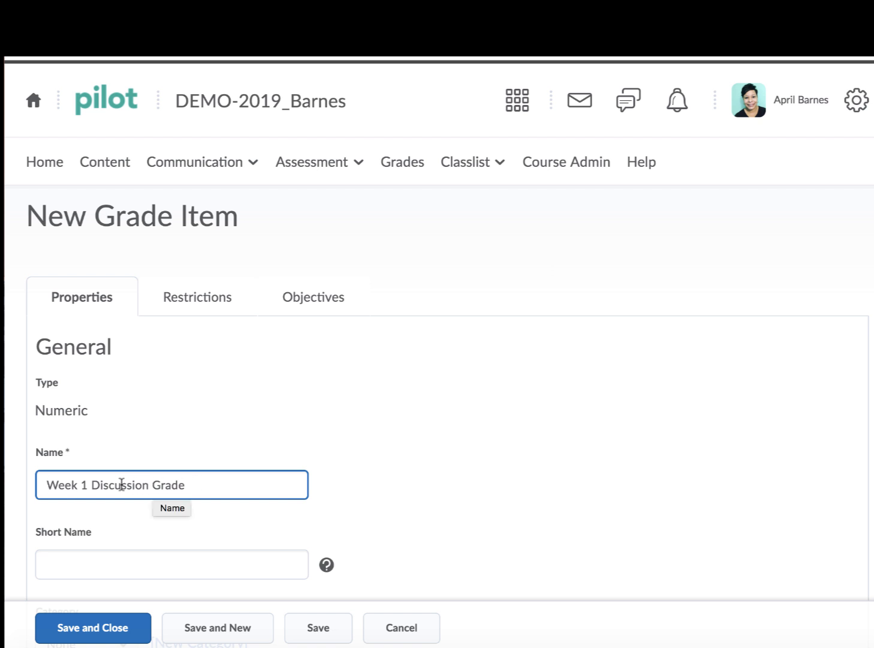
left_click(353, 487)
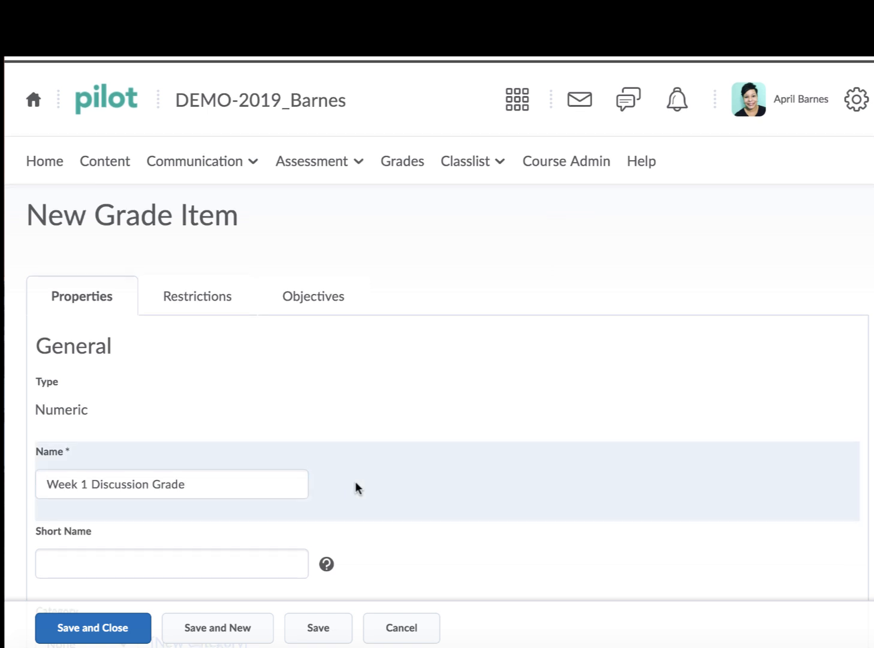
Step: Assign the new discussion grade item to the WEEK 1 category
scroll(413, 504, "down", 2)
scroll(413, 503, "down", 2)
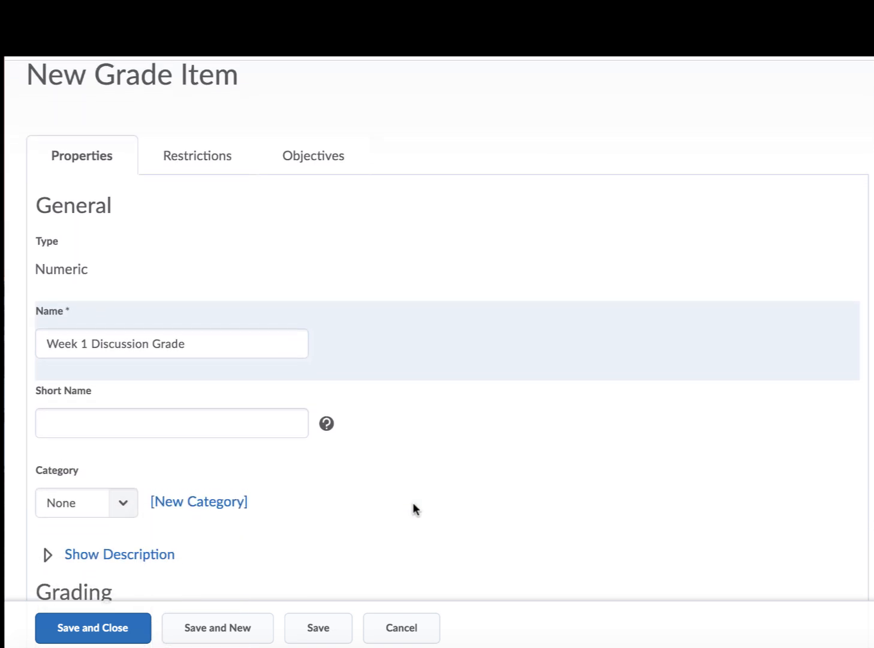
left_click(128, 473)
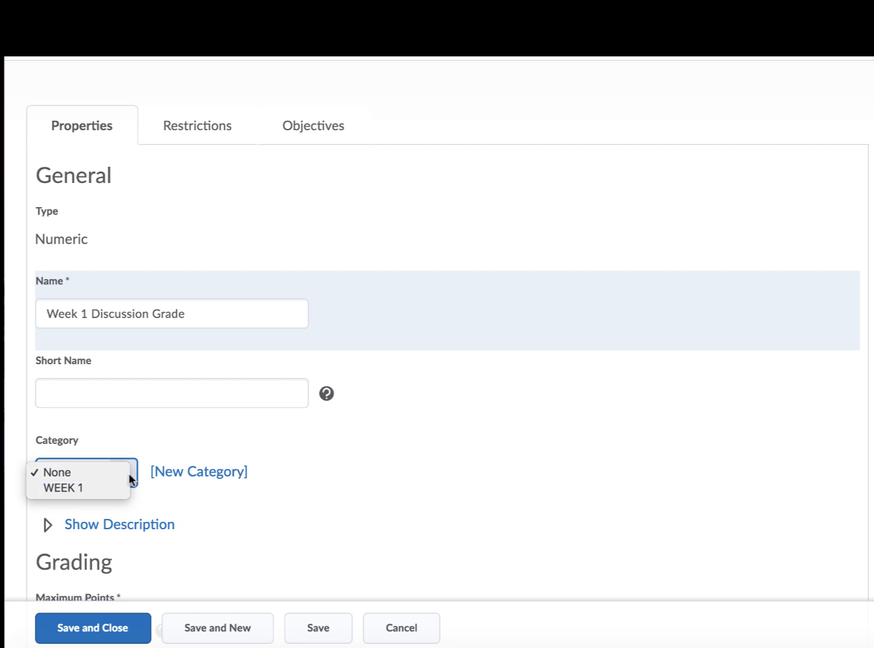
left_click(125, 475)
left_click(129, 472)
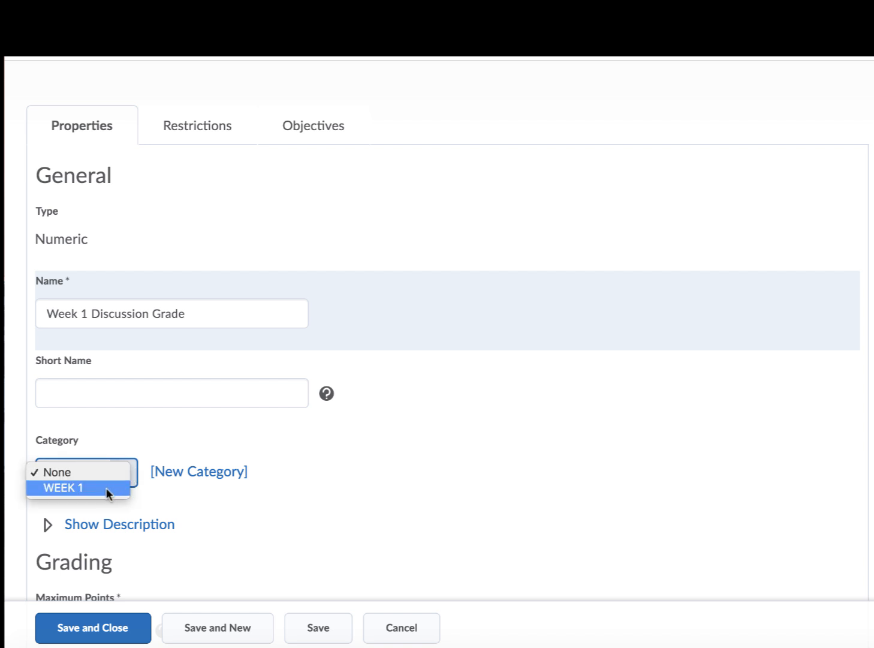
left_click(106, 488)
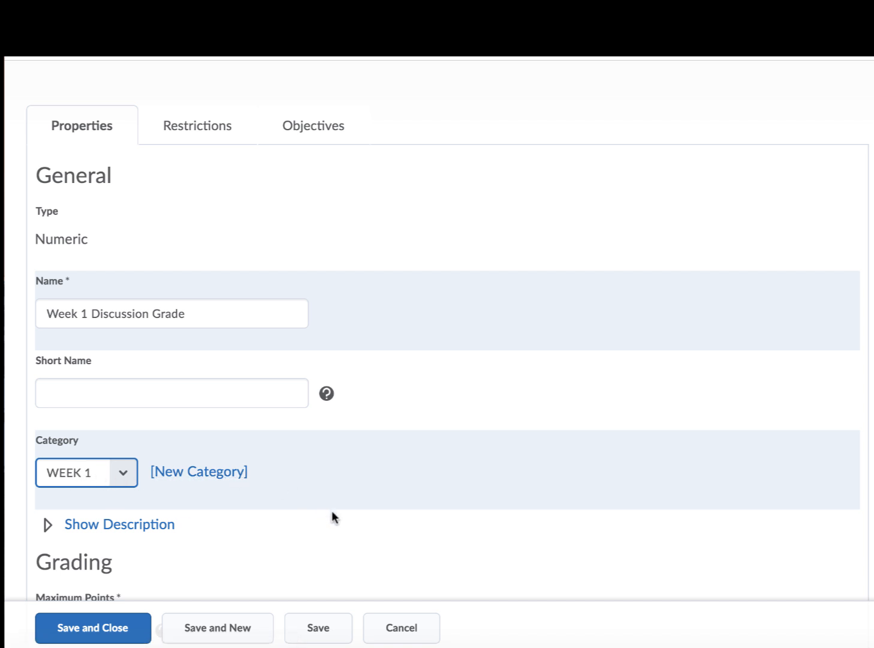
Step: Set the discussion grade item's maximum points to 5, then save and close it
scroll(331, 510, "down", 3)
scroll(331, 510, "down", 2)
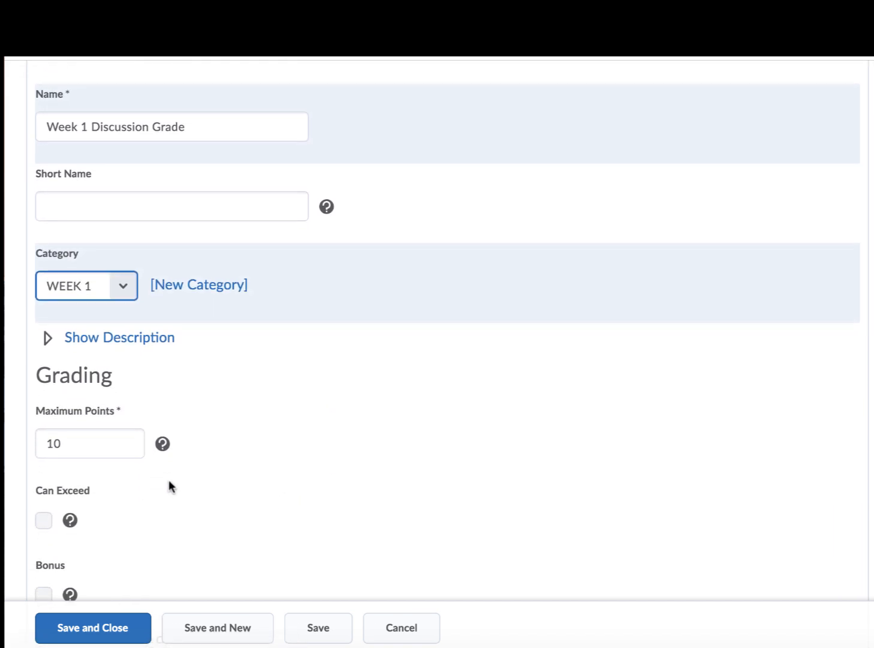
left_click(91, 443)
left_click_drag(80, 443, 38, 442)
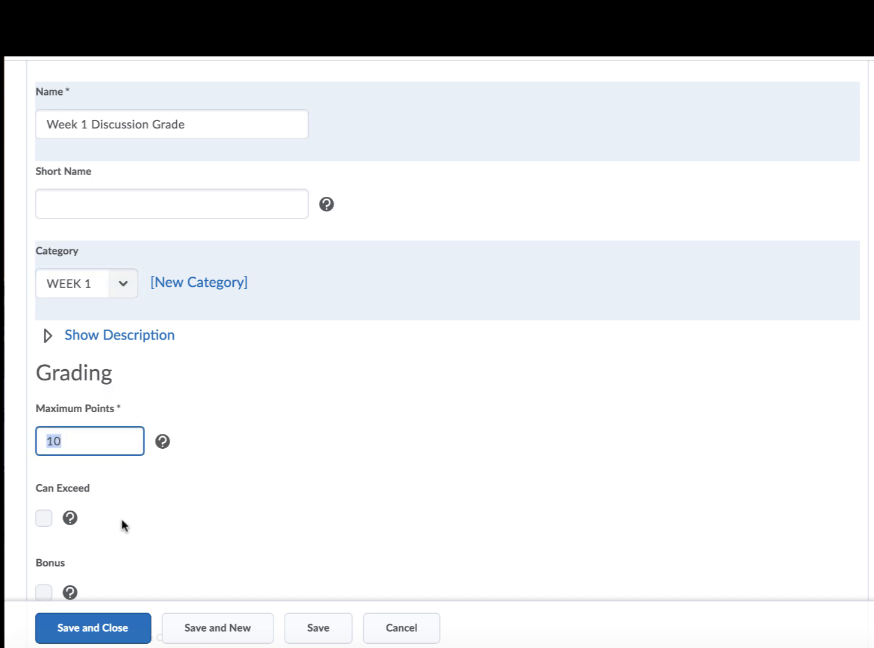
type("5")
scroll(355, 521, "down", 6)
left_click(110, 622)
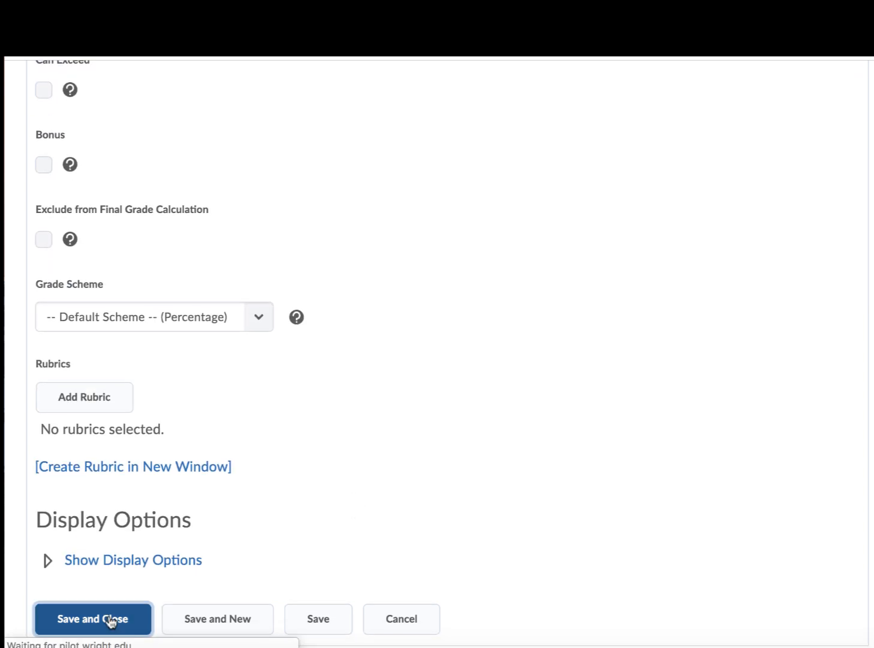